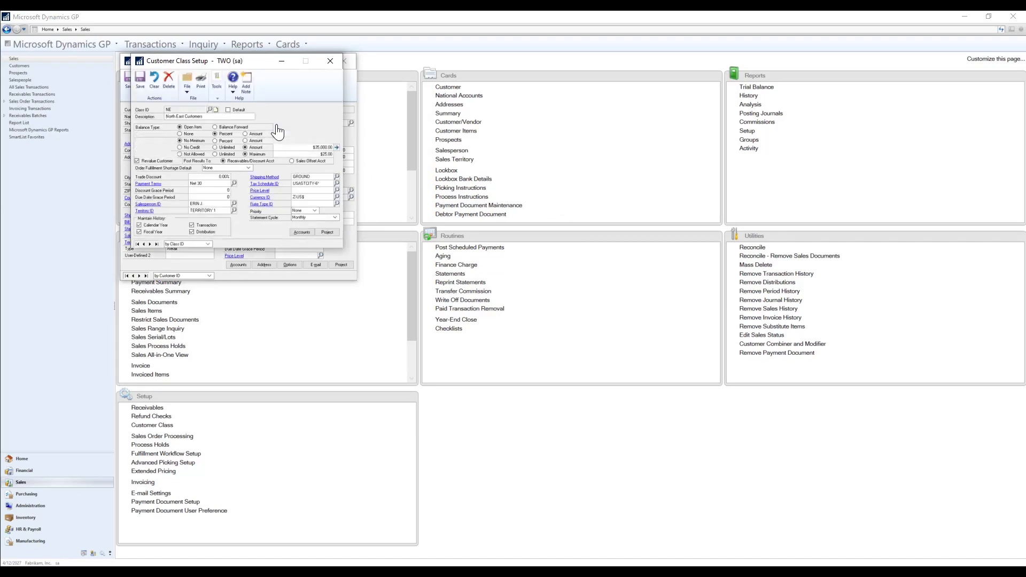
{"action": "left_click", "coordinate": [301, 232]}
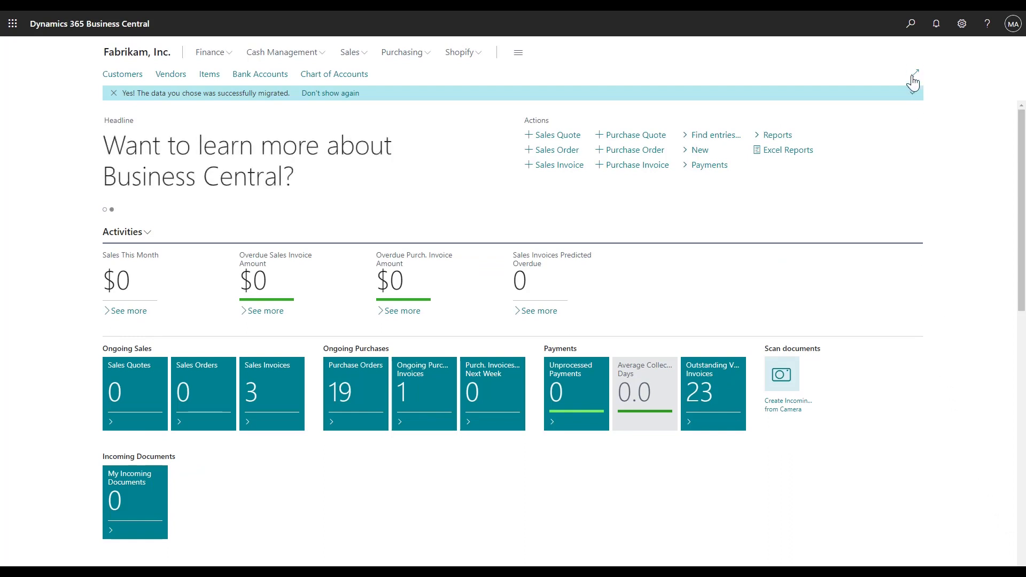
Search for posting groups and review the Gen. Business Posting Groups and General Product Posting Groups lists.
{"action": "left_click", "coordinate": [909, 24]}
{"action": "type", "text": "P"}
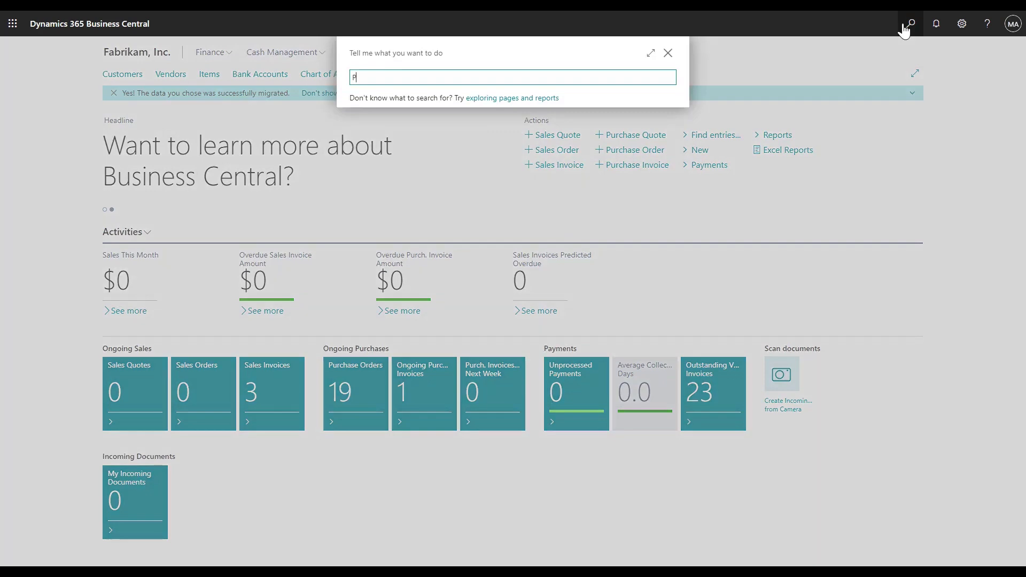
{"action": "type", "text": "osting Groups"}
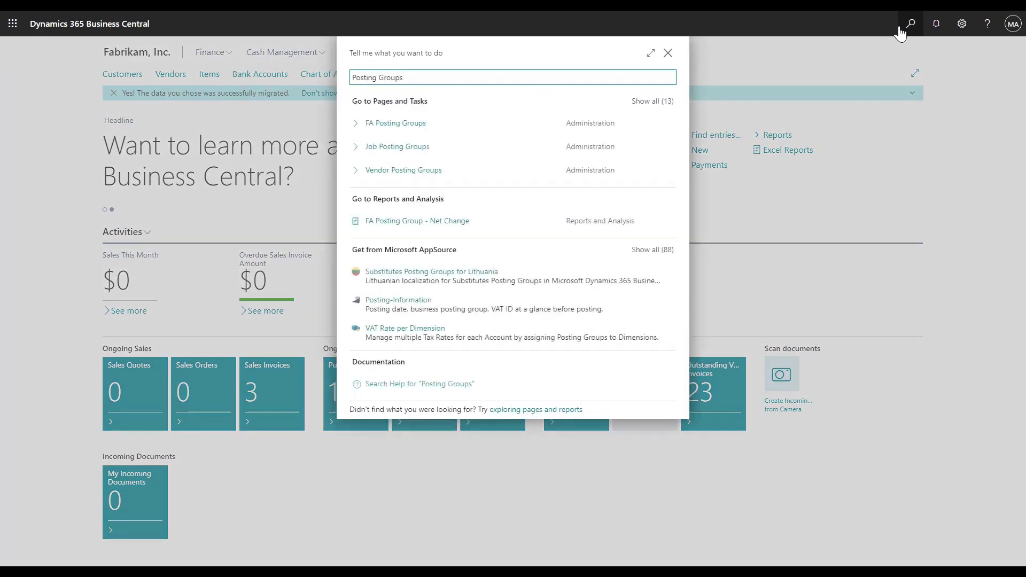
{"action": "left_click", "coordinate": [651, 101]}
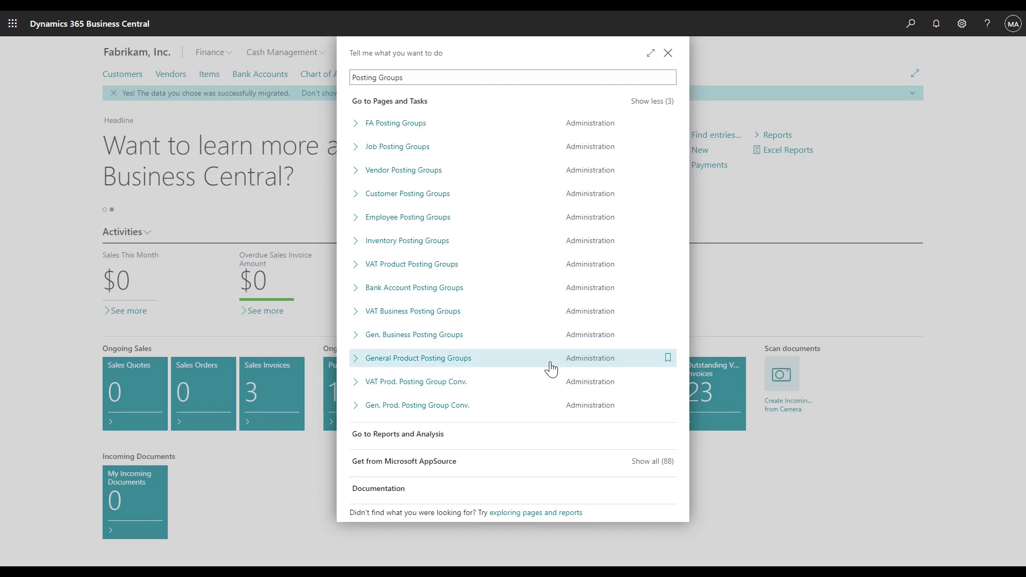
{"action": "left_click", "coordinate": [458, 337]}
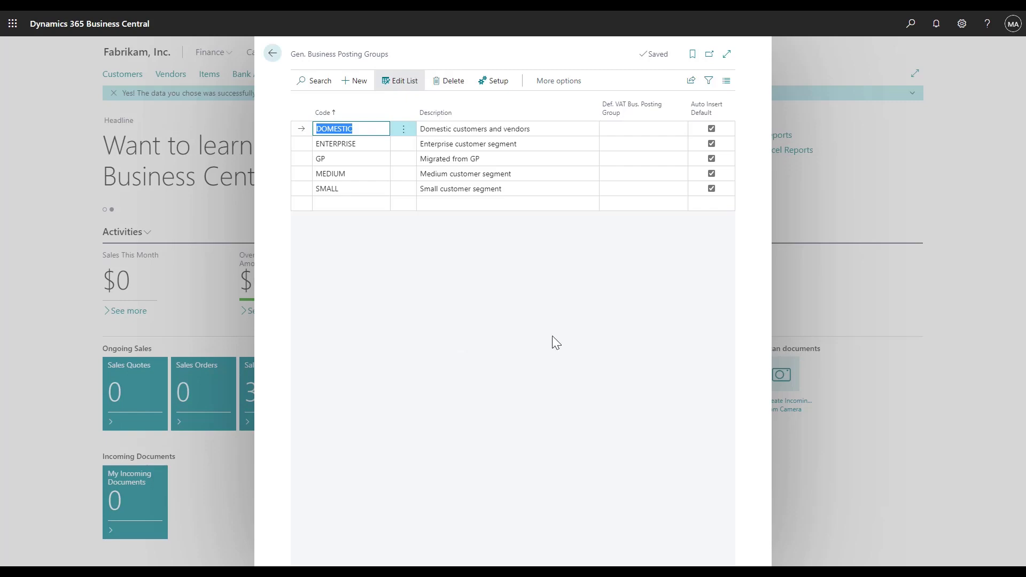
{"action": "left_click", "coordinate": [272, 54]}
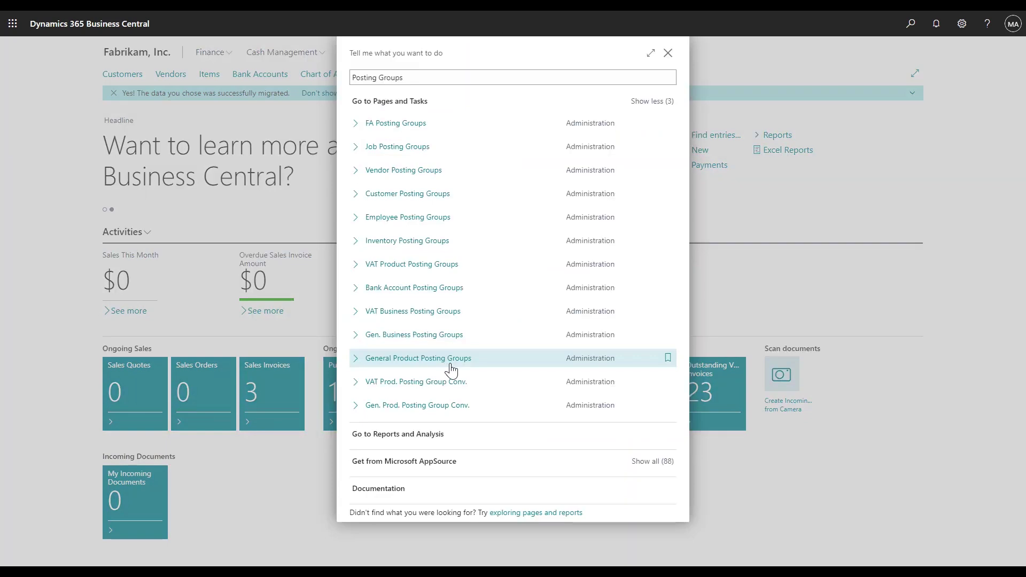
{"action": "left_click", "coordinate": [450, 364]}
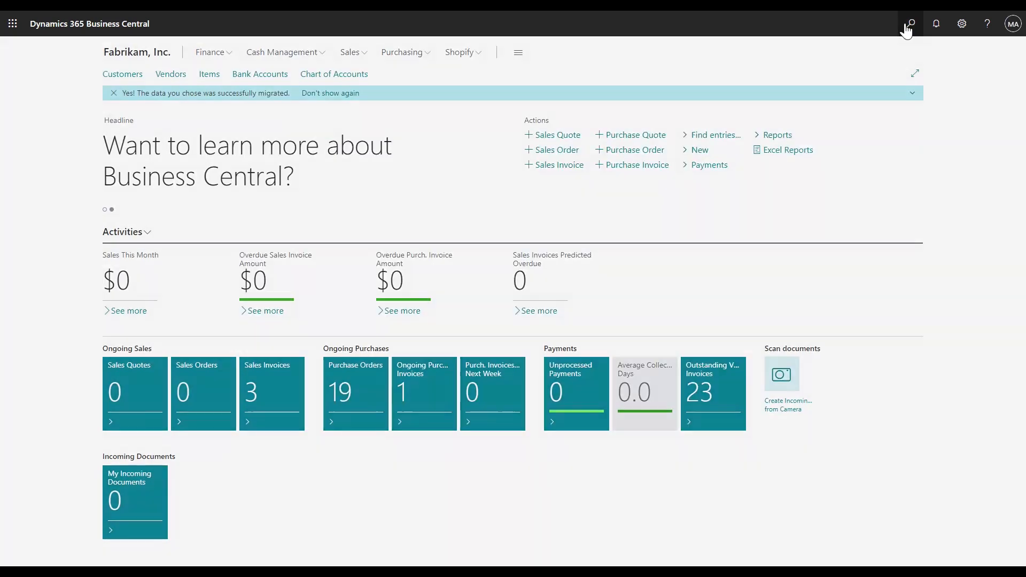
Search for Posting Setup and review the General Posting Setup list before returning home.
{"action": "left_click", "coordinate": [909, 26]}
{"action": "type", "text": "Po"}
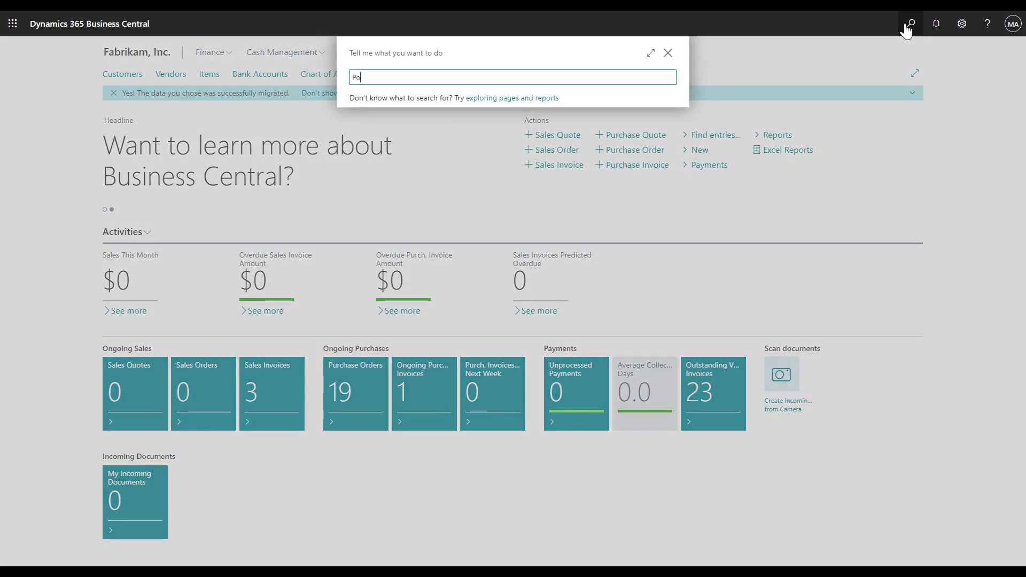
{"action": "type", "text": "sting Setup"}
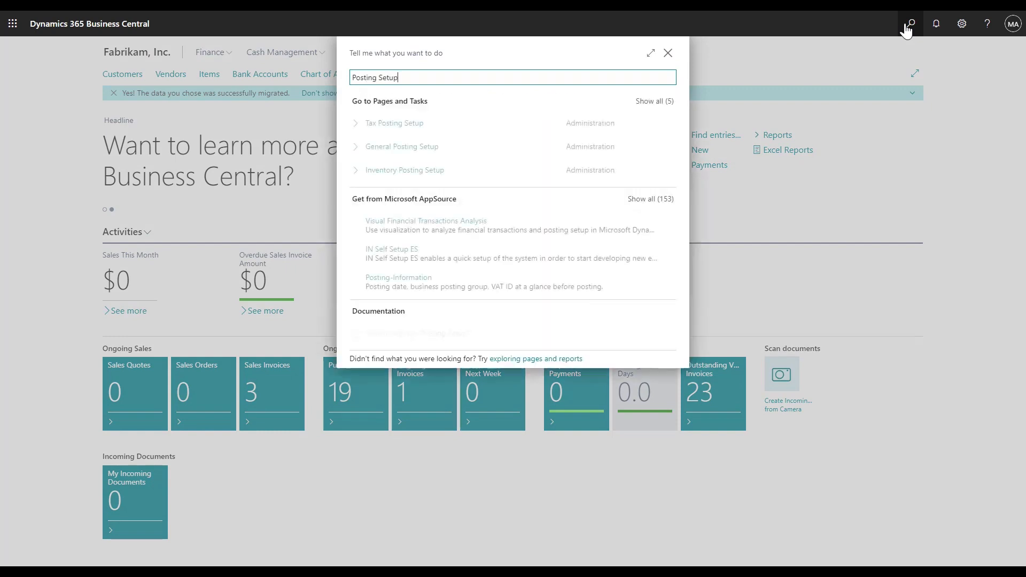
{"action": "left_click", "coordinate": [450, 150]}
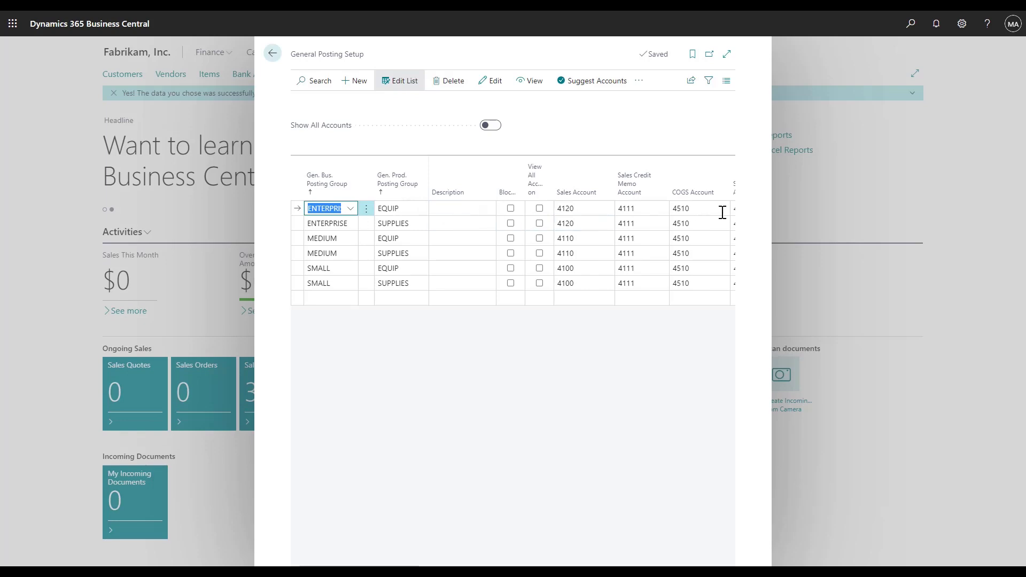
{"action": "left_click", "coordinate": [273, 53]}
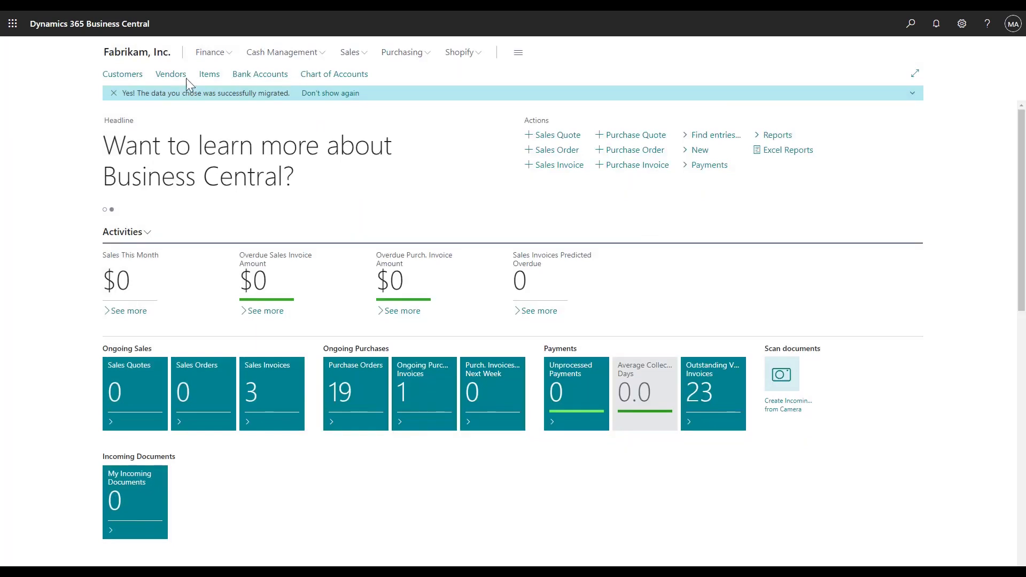
Open the Advanced Paper Co. customer card and review its Customer Posting Group in the full selection list, keeping NE.
{"action": "left_click", "coordinate": [139, 79]}
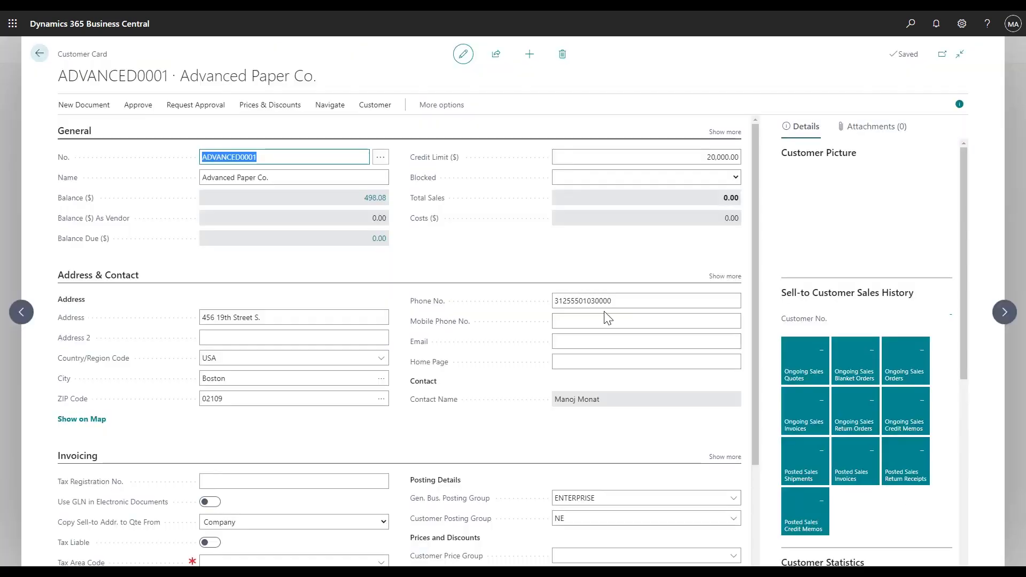
{"action": "scroll", "coordinate": [609, 318], "scroll_direction": "down", "scroll_amount": 3}
{"action": "scroll", "coordinate": [608, 317], "scroll_direction": "down", "scroll_amount": 2}
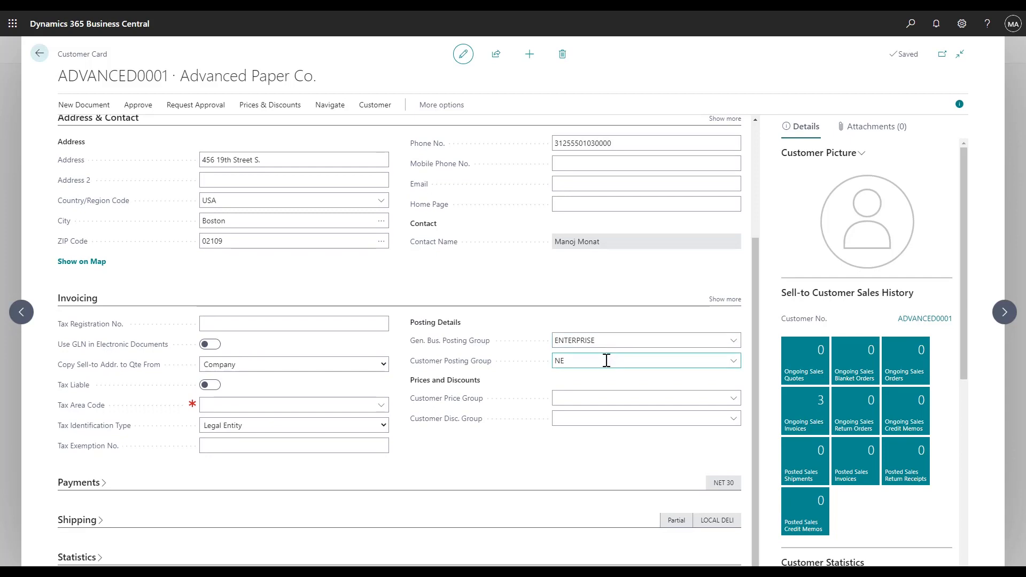
{"action": "left_click", "coordinate": [733, 361]}
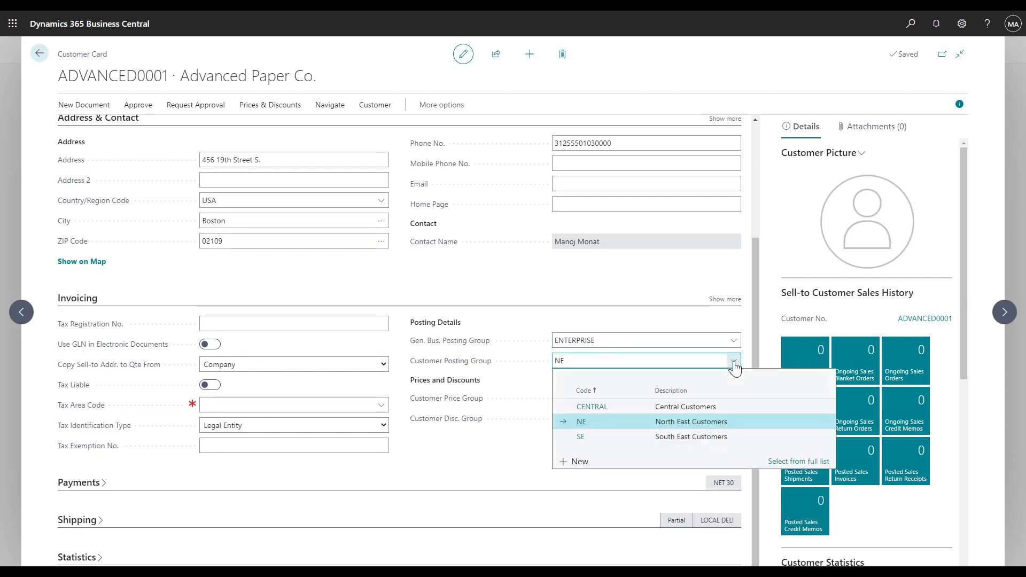
{"action": "left_click", "coordinate": [775, 463]}
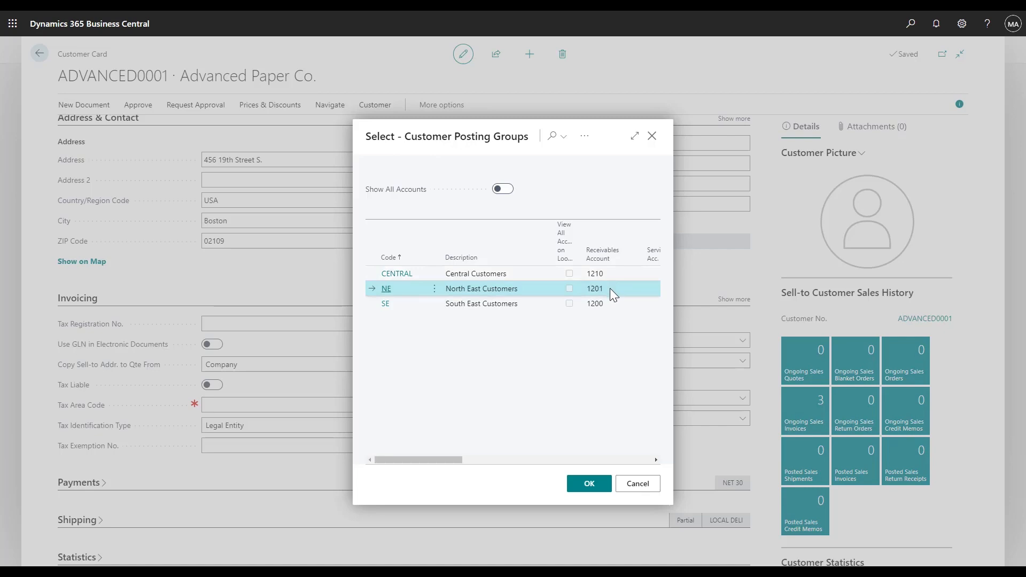
{"action": "left_click", "coordinate": [589, 484]}
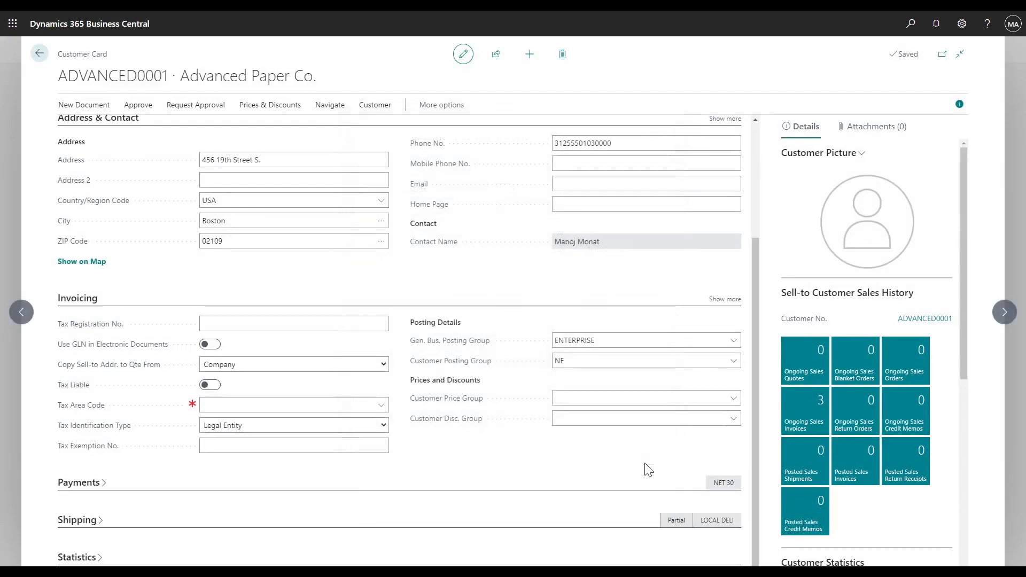
Create a new sales invoice for the customer with a Printer item line of quantity 2.
{"action": "left_click", "coordinate": [100, 109]}
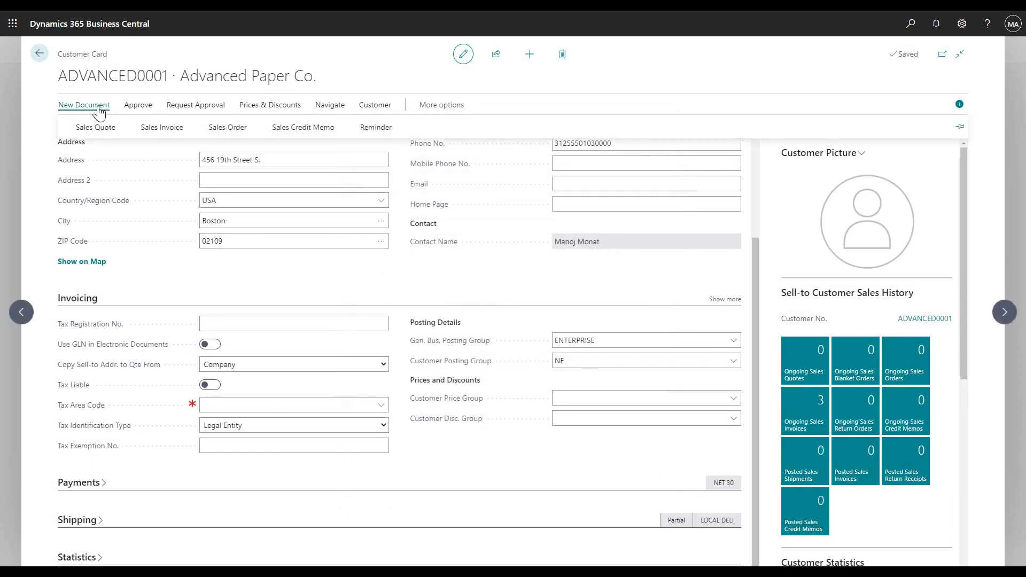
{"action": "left_click", "coordinate": [150, 130]}
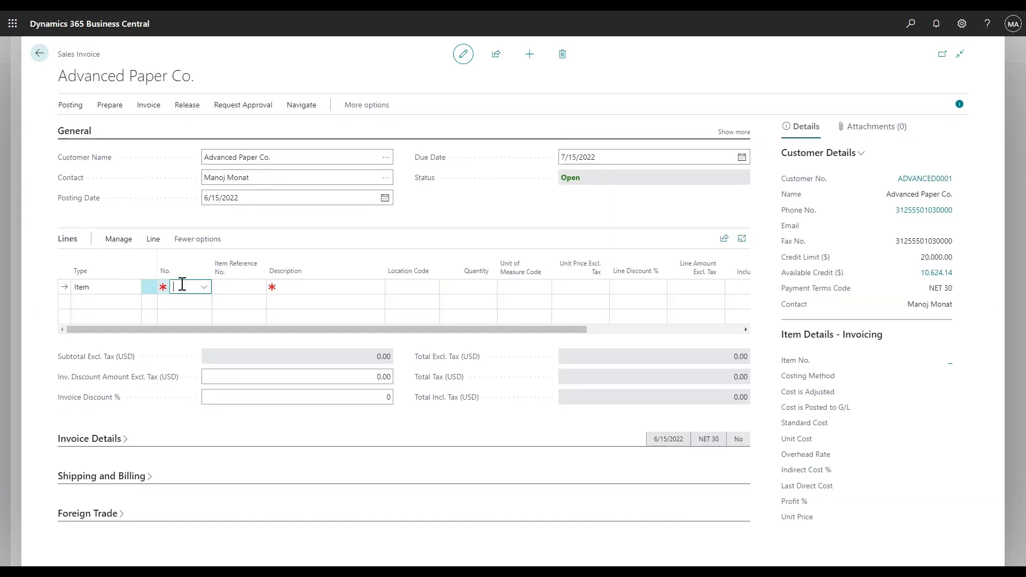
{"action": "type", "text": "printer"}
{"action": "left_click", "coordinate": [204, 333]}
{"action": "left_click", "coordinate": [471, 287]}
{"action": "type", "text": "2"}
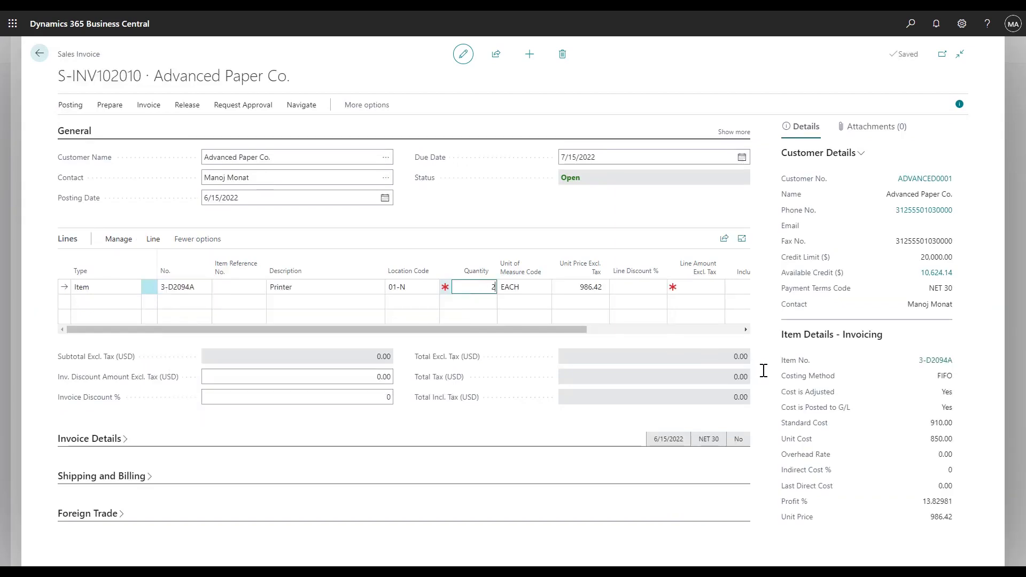
{"action": "key", "text": "Tab"}
Open the printer's item card and review the EQUIP inventory posting group and its Inventory Posting Setup.
{"action": "left_click", "coordinate": [929, 361]}
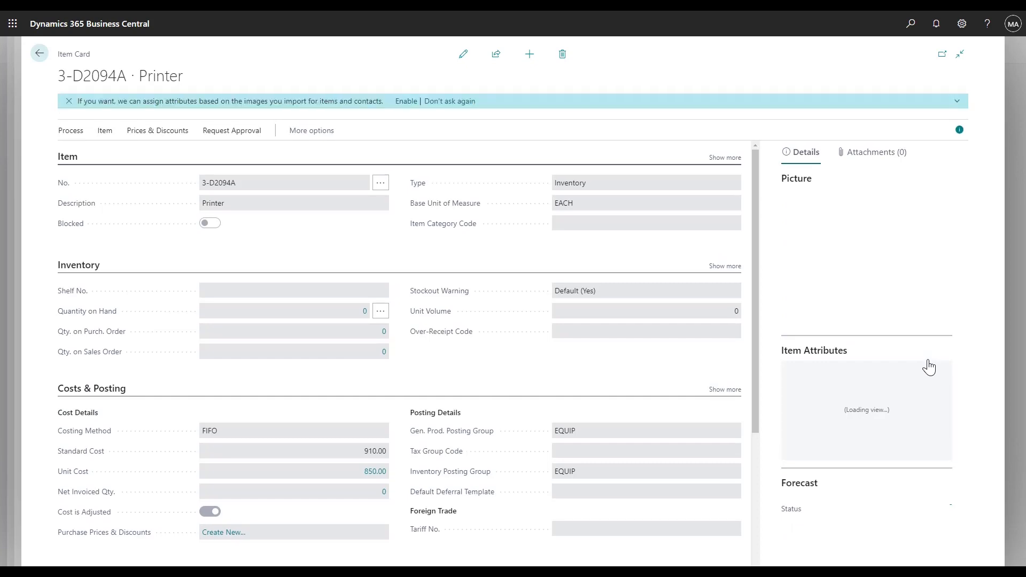
{"action": "mouse_move", "coordinate": [587, 474]}
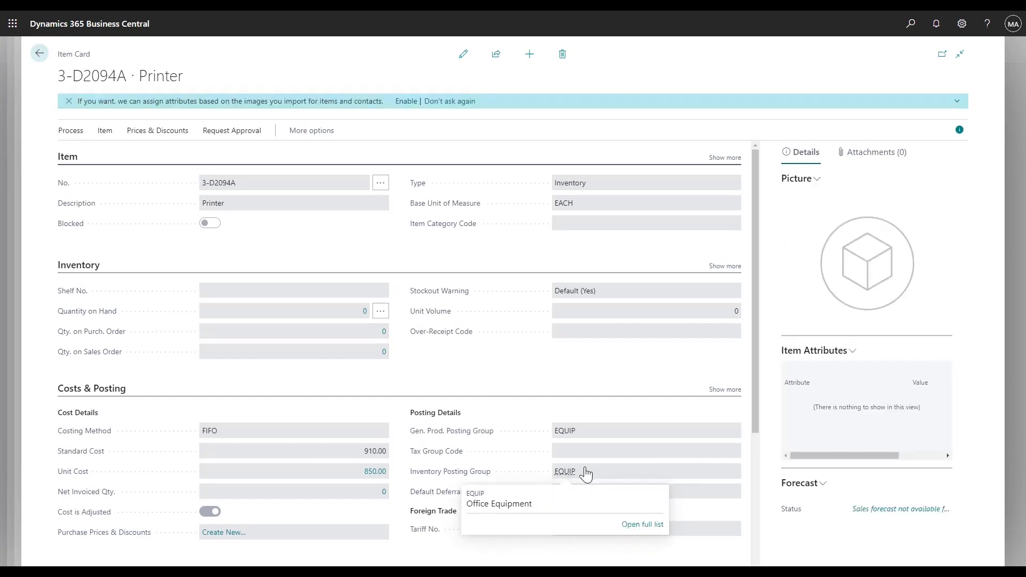
{"action": "left_click", "coordinate": [631, 526]}
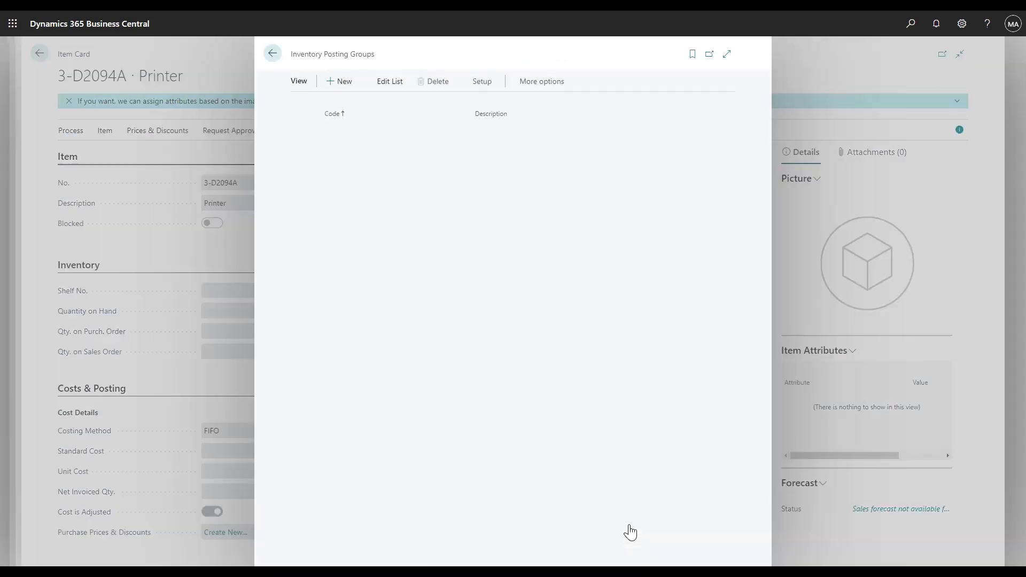
{"action": "left_click", "coordinate": [493, 86]}
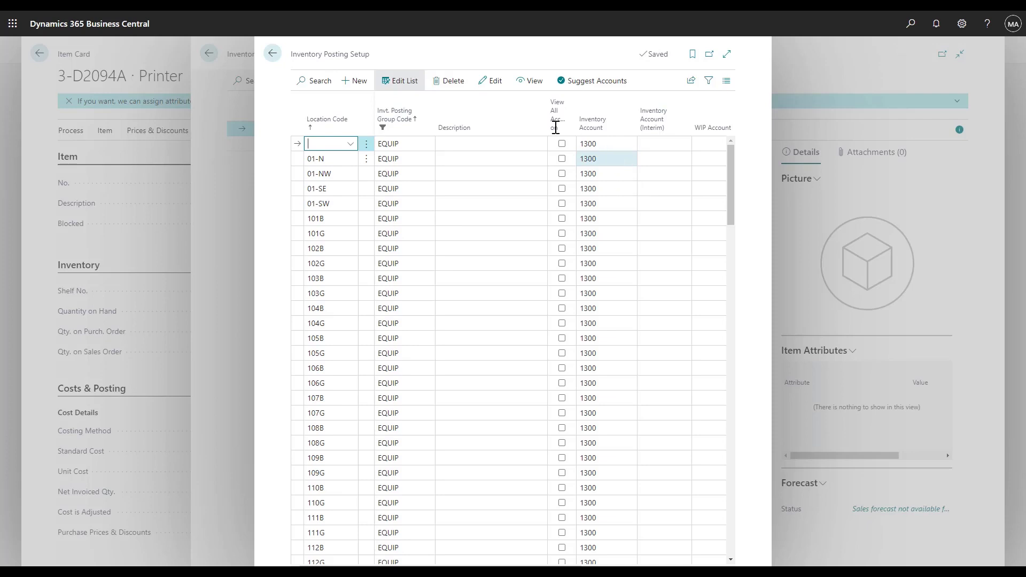
{"action": "left_click", "coordinate": [273, 54]}
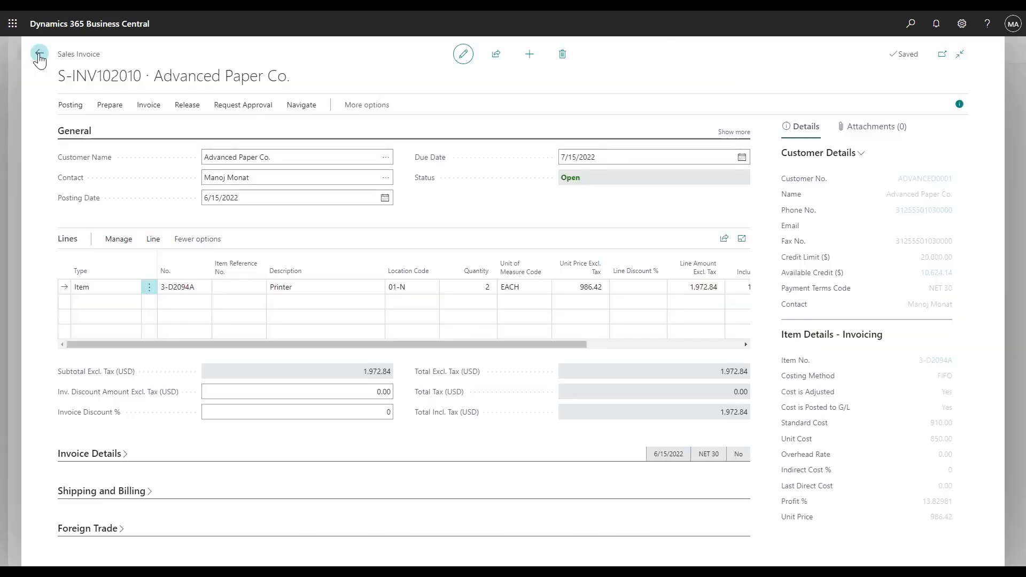
Preview the sales invoice's posting and open the G/L entries it would create.
{"action": "left_click", "coordinate": [77, 109]}
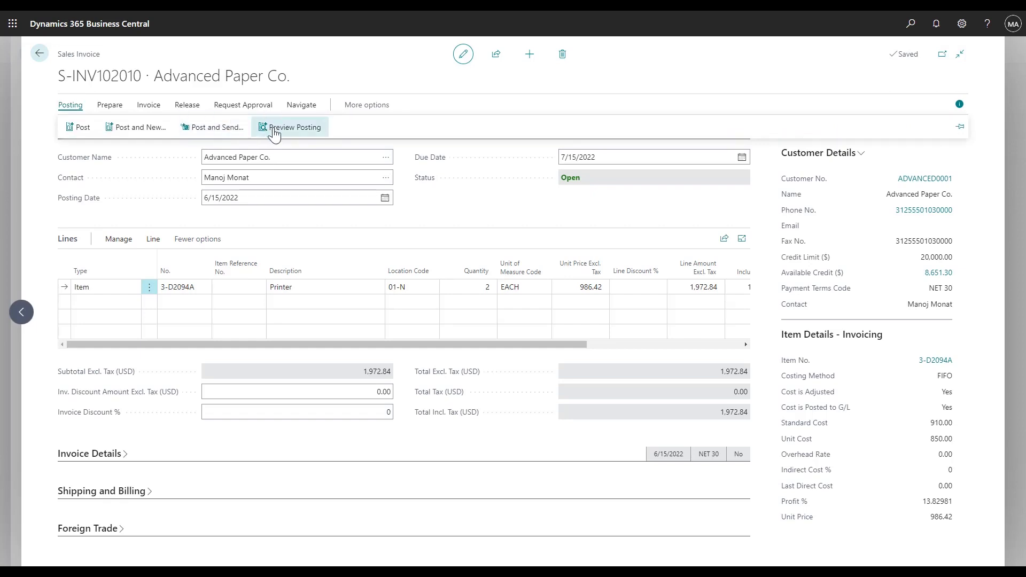
{"action": "left_click", "coordinate": [275, 131]}
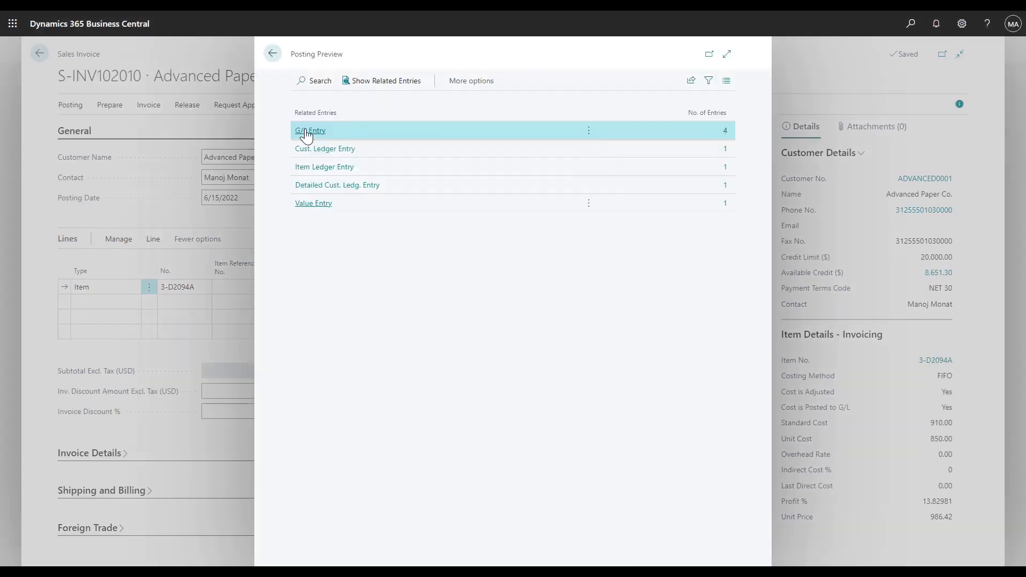
{"action": "left_click", "coordinate": [307, 130]}
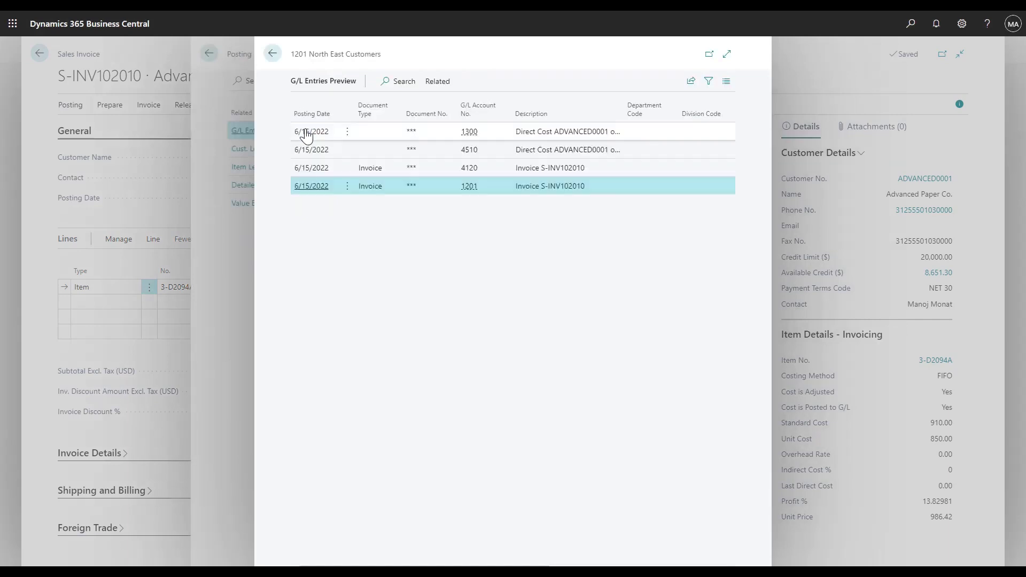